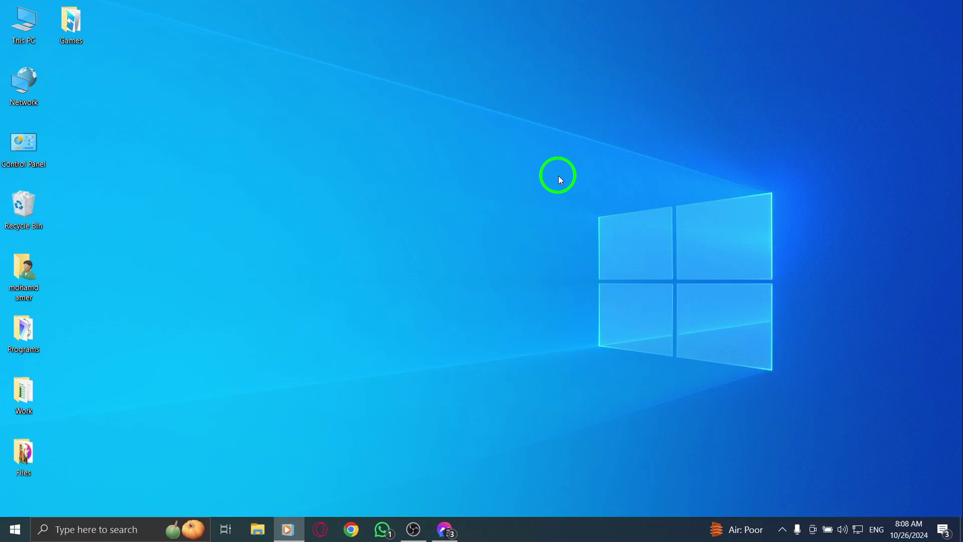
Launch Messenger from the taskbar to show the test group 2 conversation
left_click(559, 179)
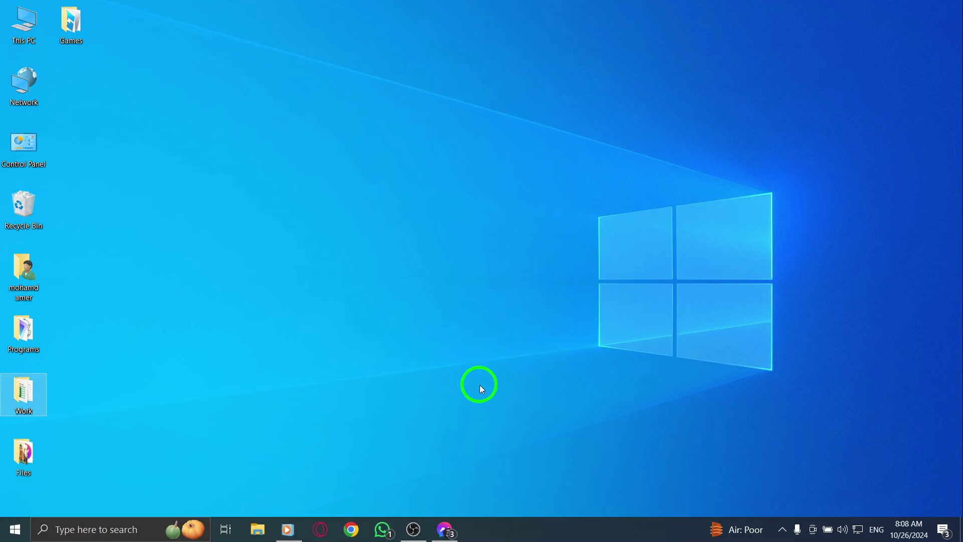
left_click(443, 525)
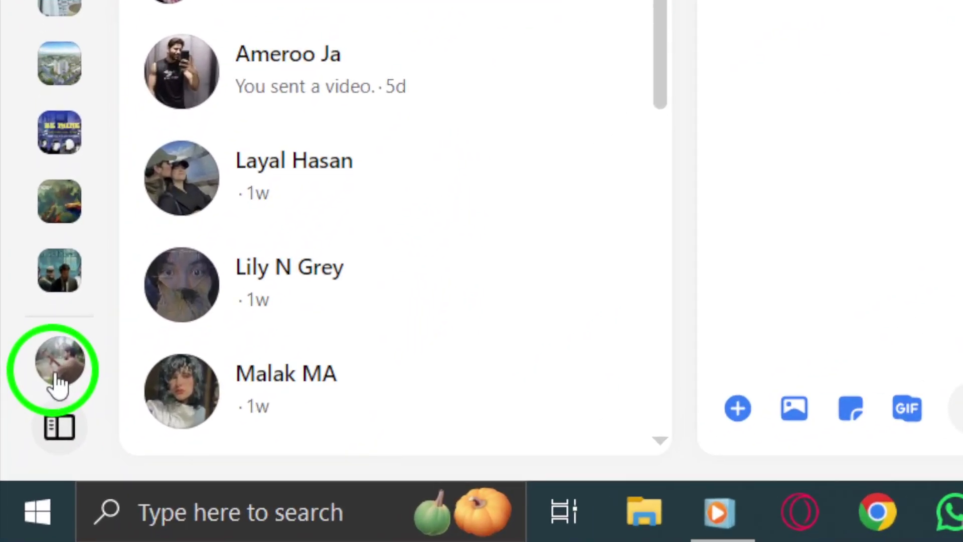
left_click(59, 383)
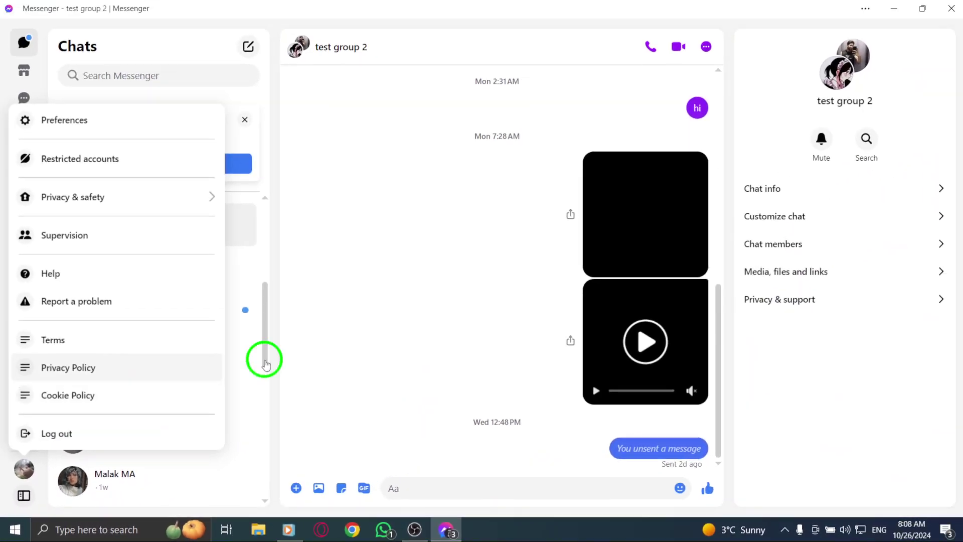
left_click(361, 325)
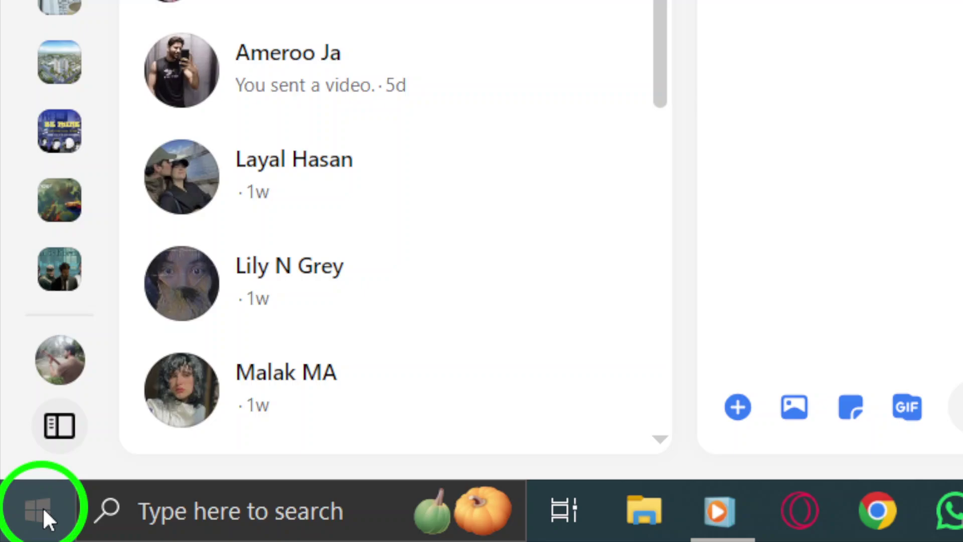
left_click(43, 506)
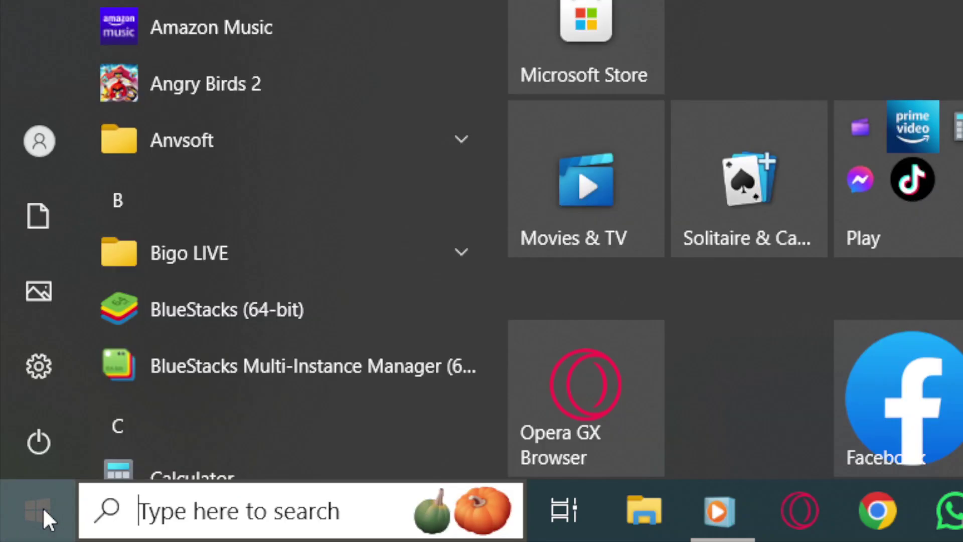
left_click(43, 451)
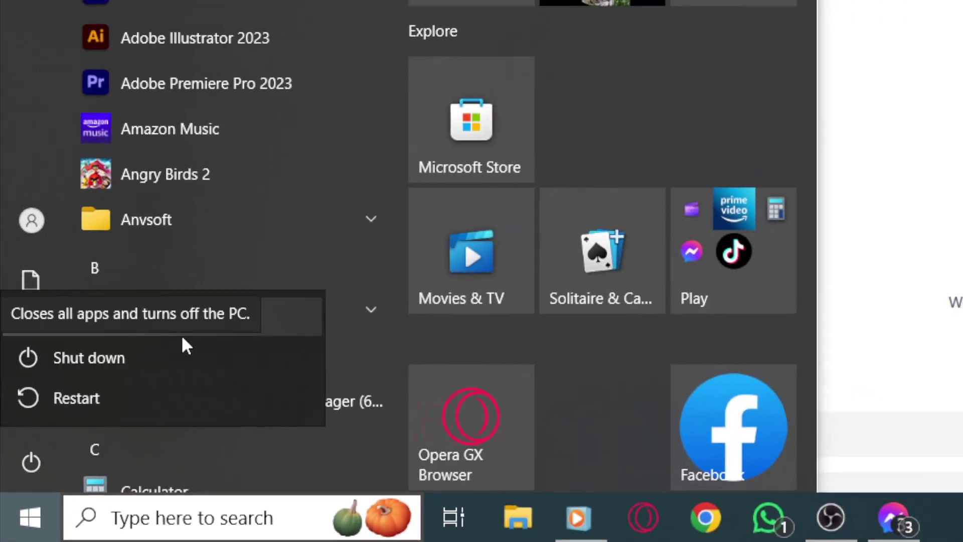
left_click(461, 328)
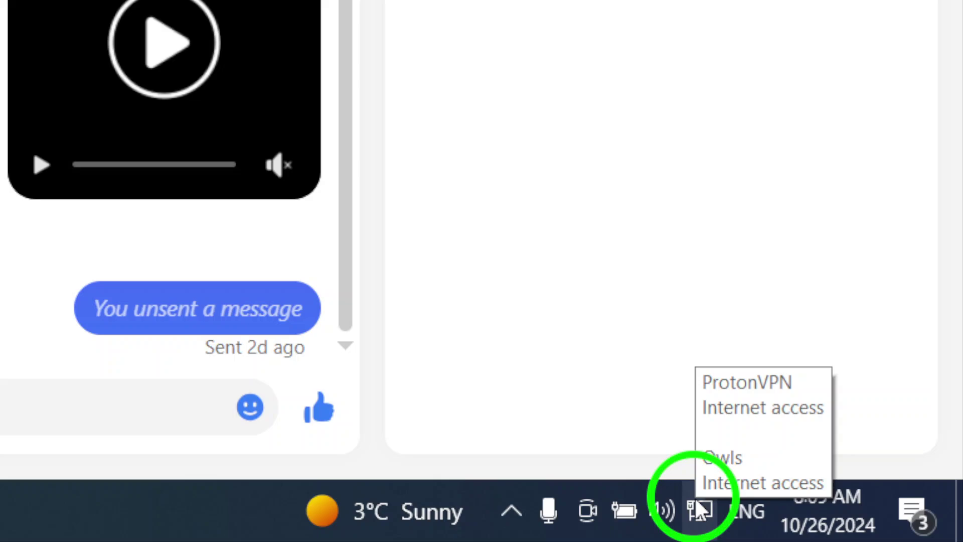
left_click(698, 510)
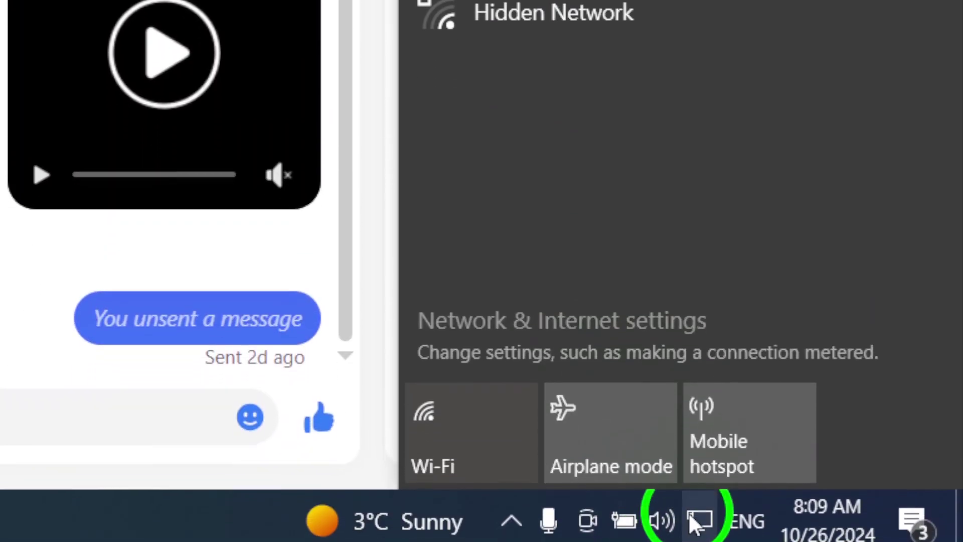
left_click(691, 508)
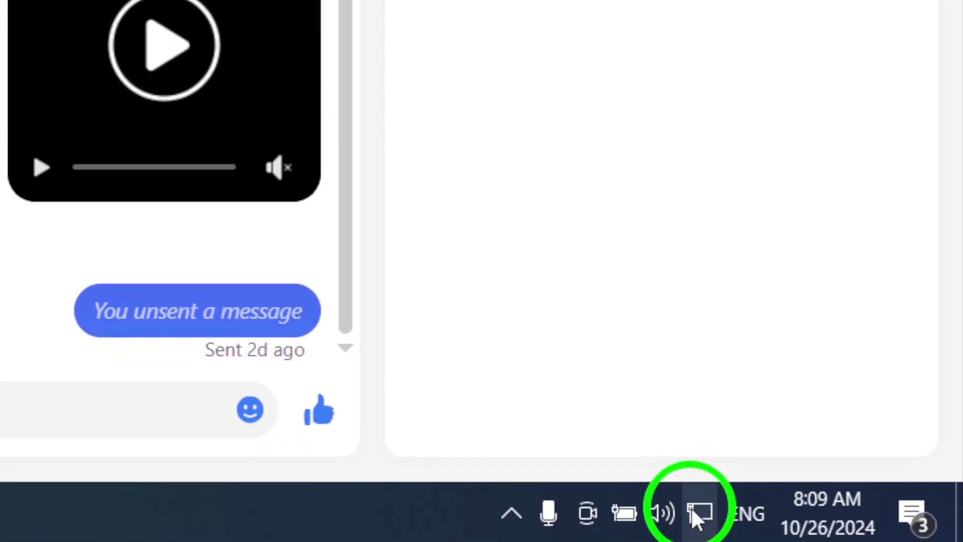
left_click(691, 506)
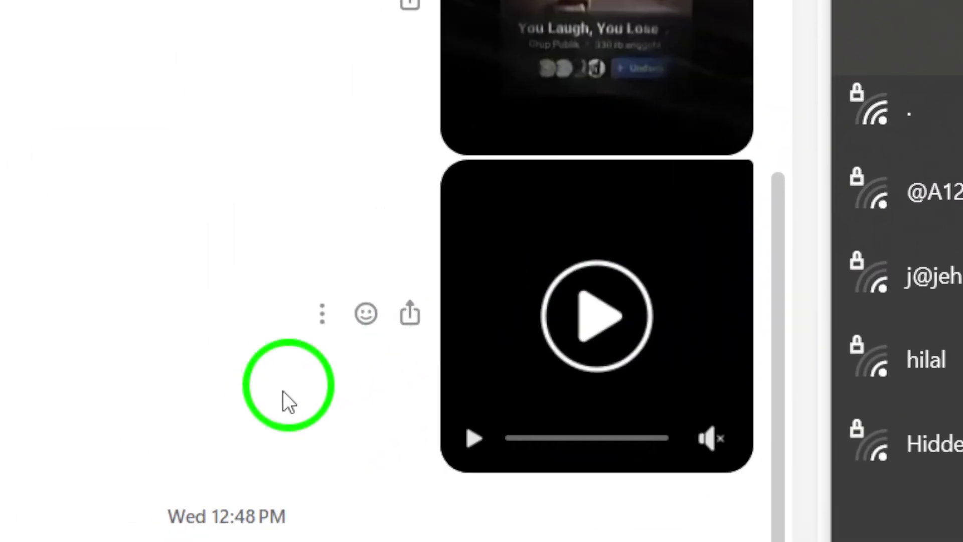
left_click(281, 401)
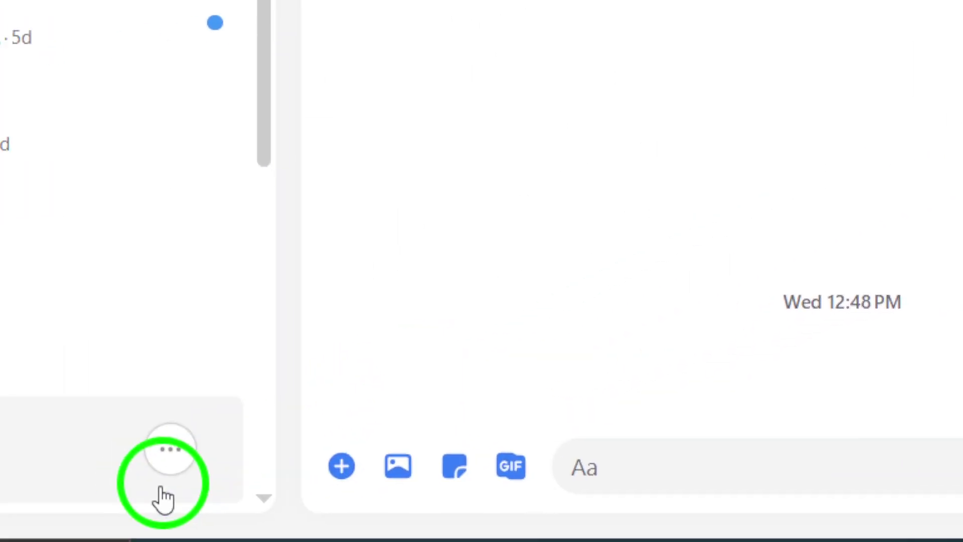
Find 'Apps & features' in Windows search and open it to list installed apps
left_click(250, 526)
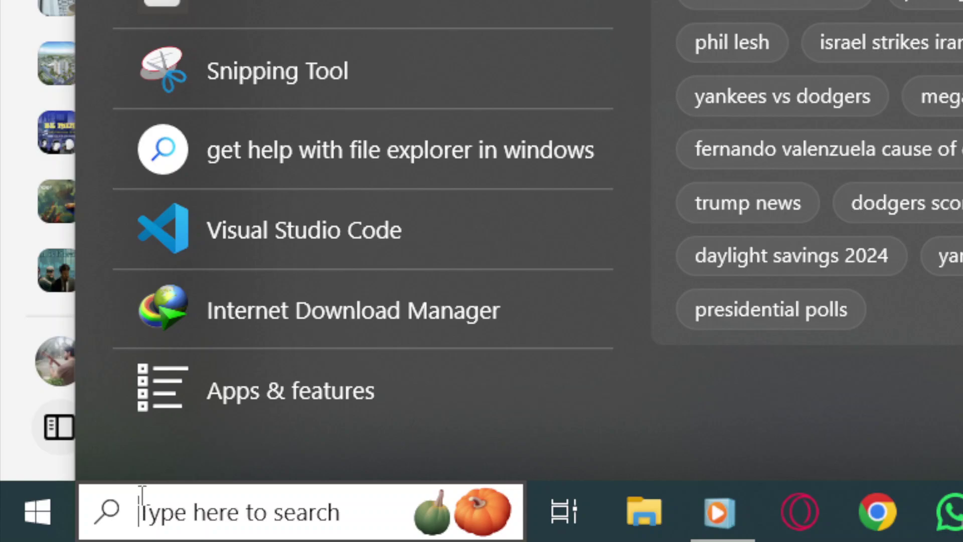
left_click(323, 381)
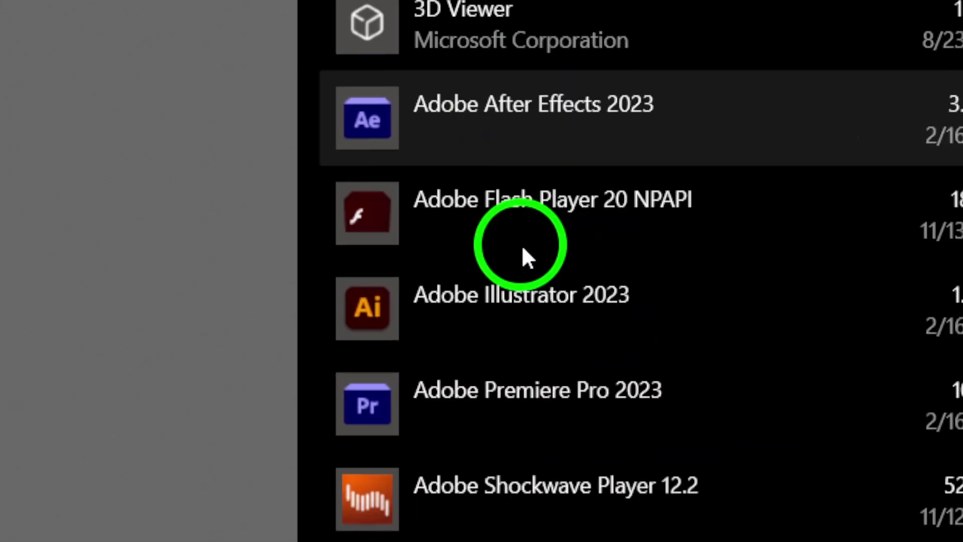
scroll(523, 249, "down", 5)
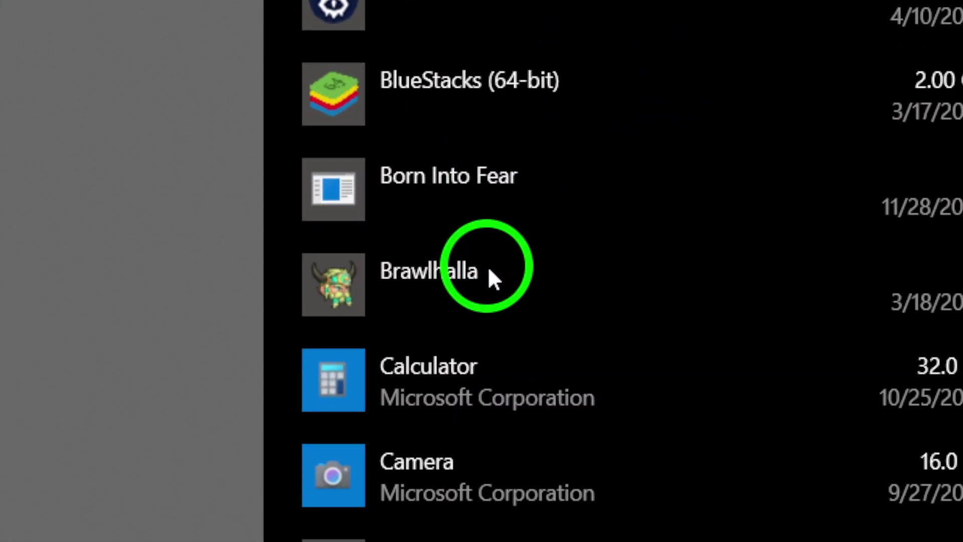
scroll(489, 275, "down", 5)
scroll(486, 271, "down", 5)
scroll(486, 271, "down", 5)
scroll(486, 271, "down", 5)
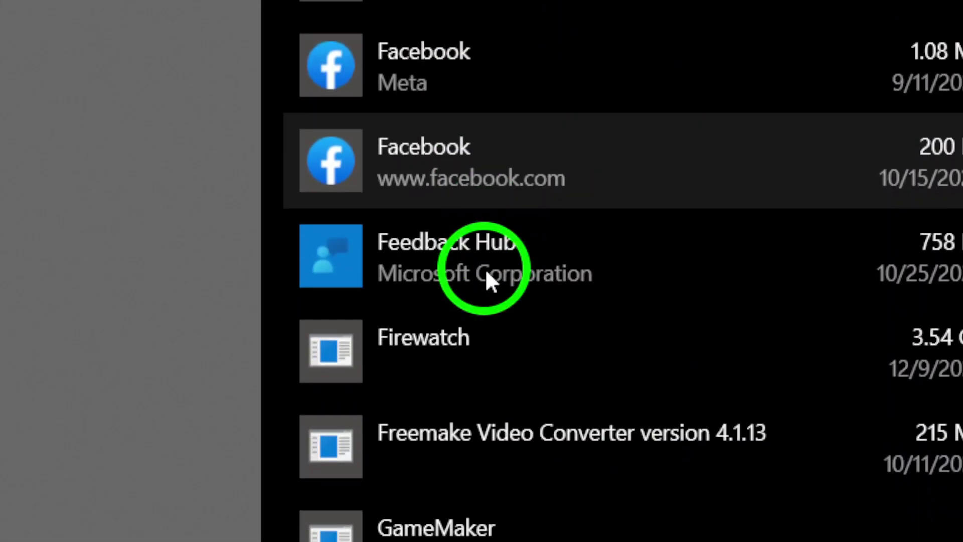
scroll(486, 271, "down", 5)
scroll(487, 271, "down", 5)
scroll(486, 271, "down", 5)
scroll(486, 273, "down", 3)
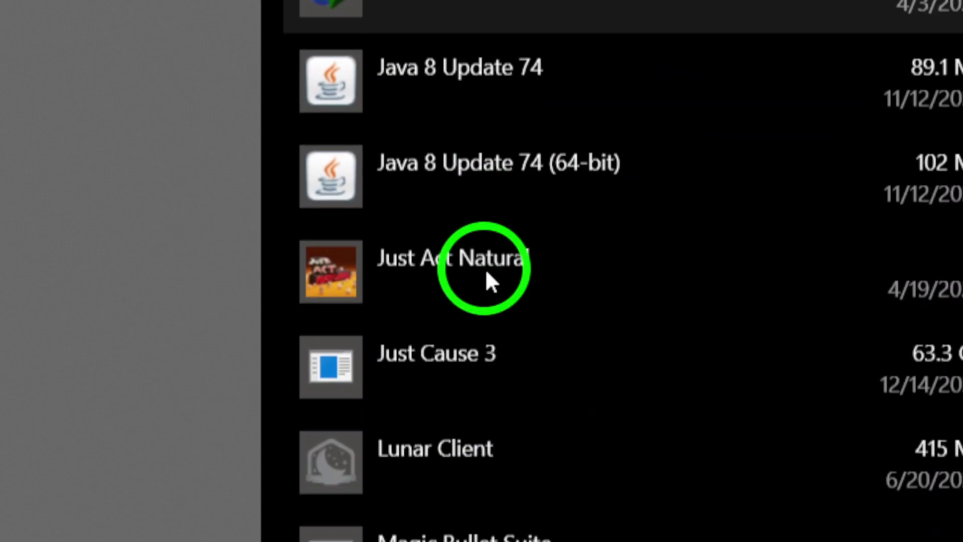
scroll(486, 273, "up", 2)
scroll(486, 273, "up", 10)
scroll(486, 273, "up", 10)
scroll(487, 271, "up", 10)
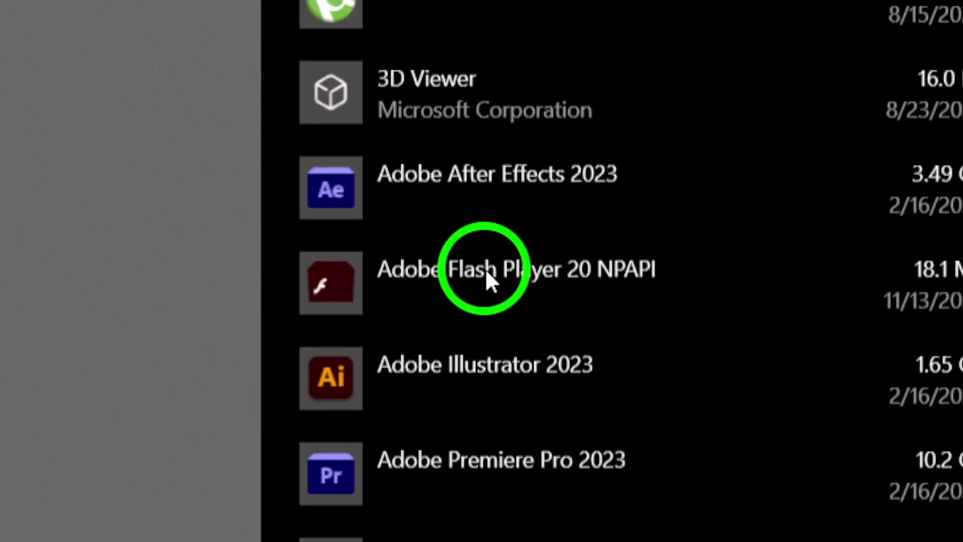
scroll(486, 271, "up", 3)
scroll(486, 271, "down", 10)
scroll(486, 271, "down", 8)
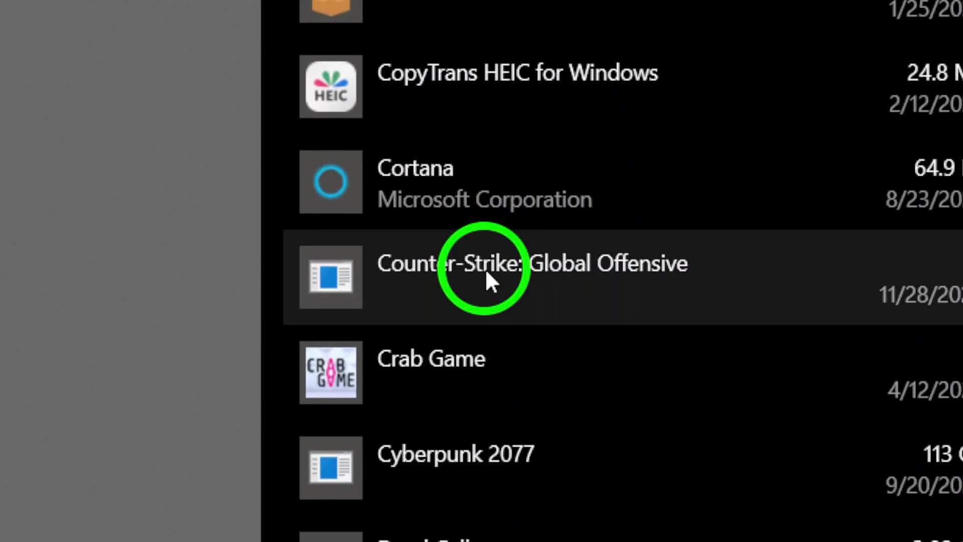
scroll(487, 271, "down", 5)
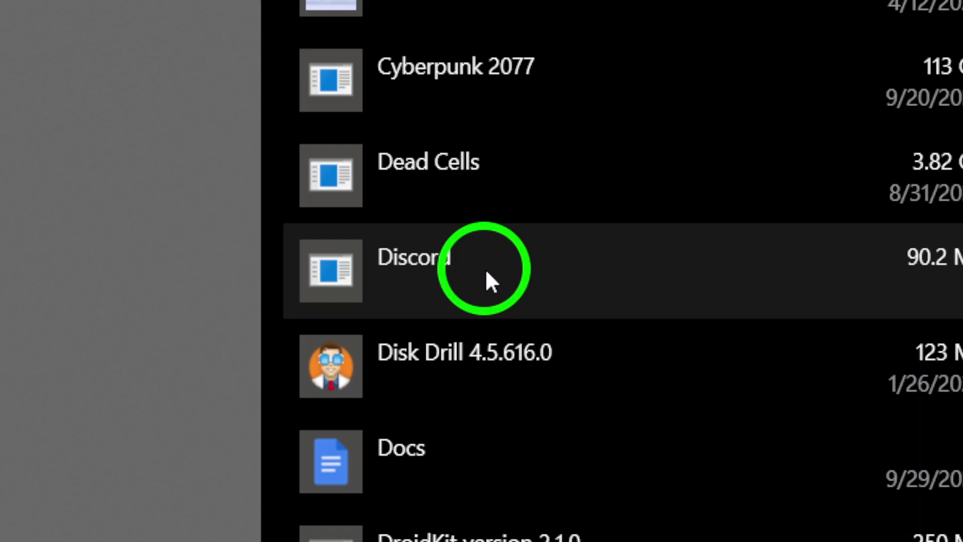
scroll(487, 278, "down", 2)
scroll(486, 279, "down", 3)
scroll(487, 279, "down", 3)
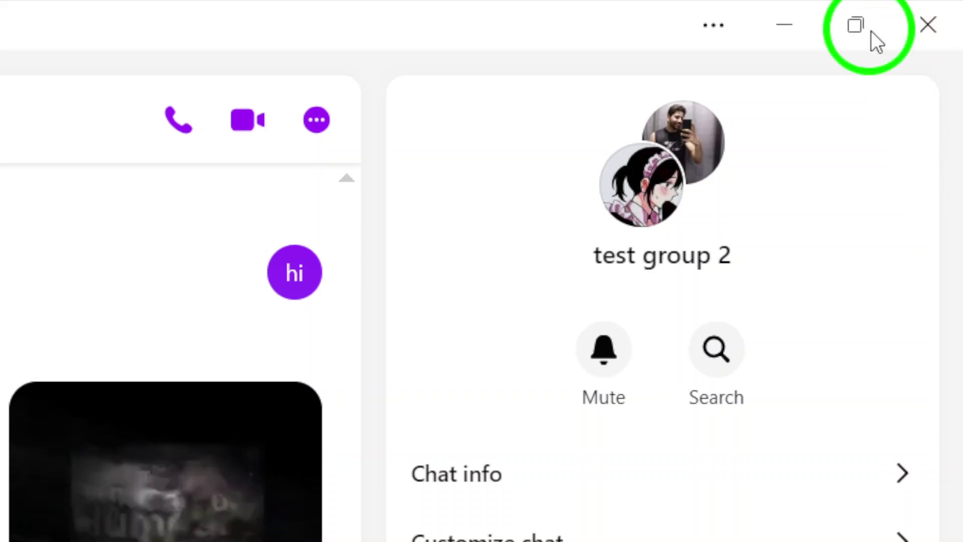
Minimize the Messenger window to reveal the bare desktop
left_click(784, 25)
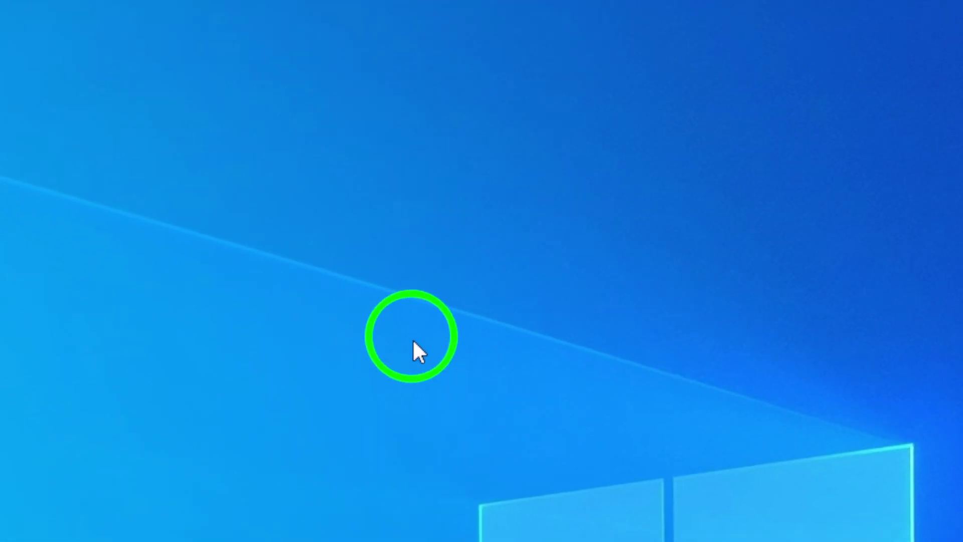